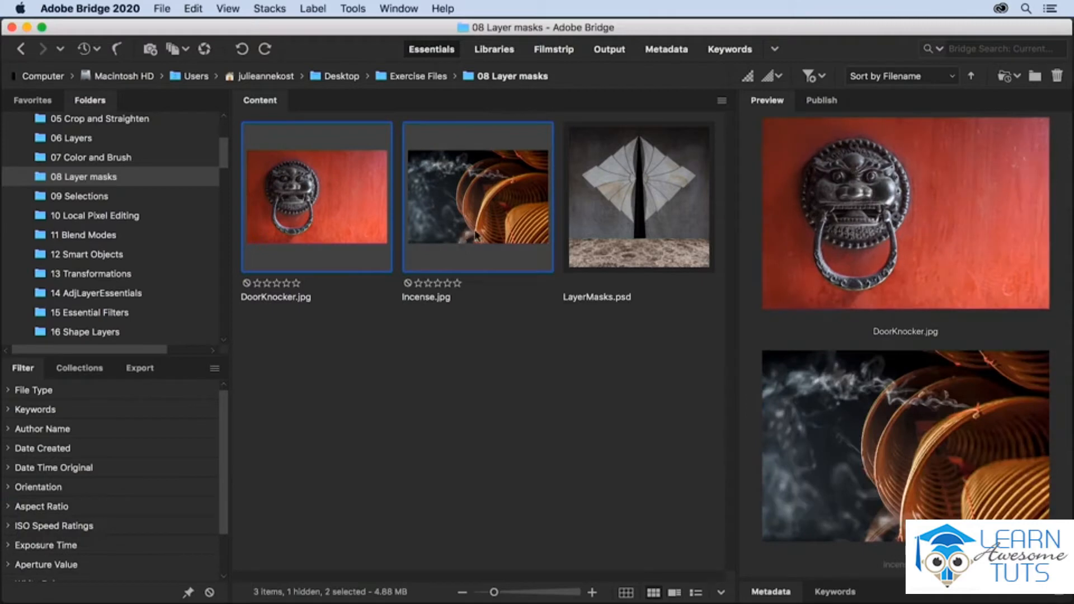
Load the selected DoorKnocker.jpg and Incense.jpg from Bridge into a single Photoshop document as layers.
click(362, 10)
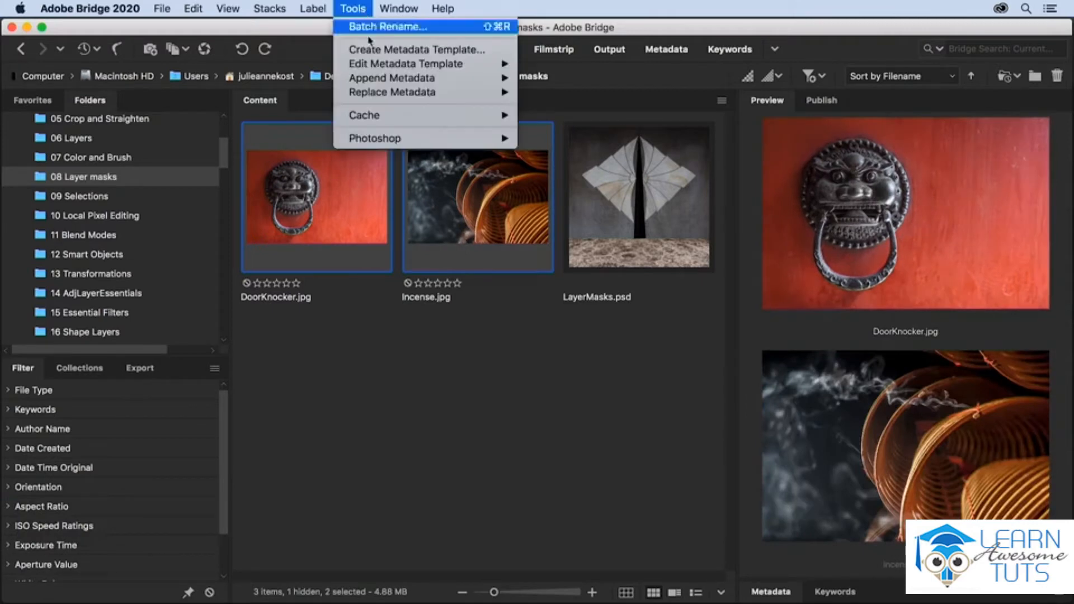
mouse_move(411, 140)
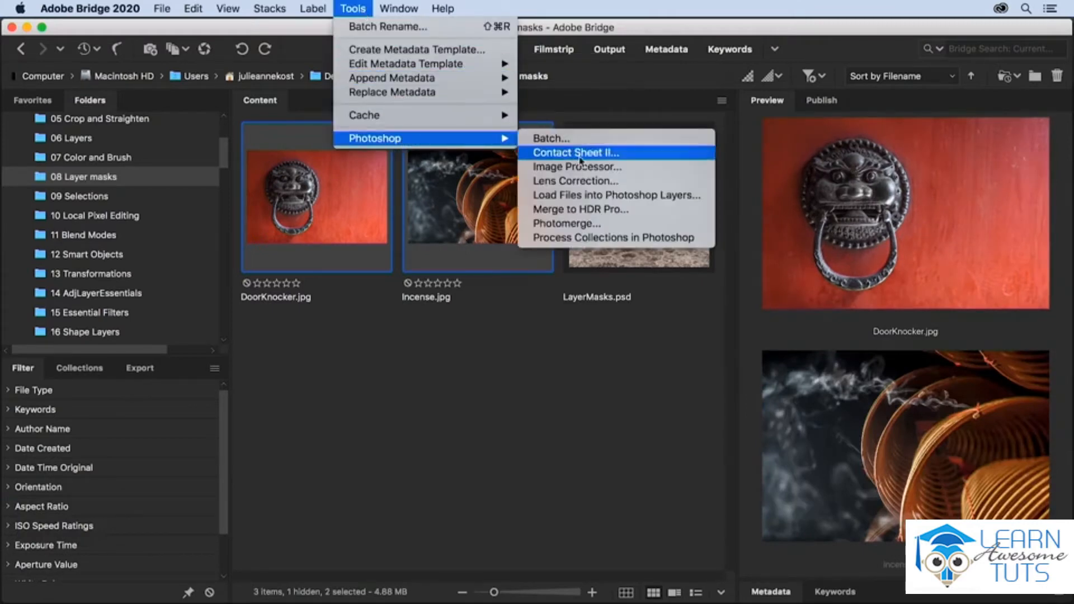
click(693, 197)
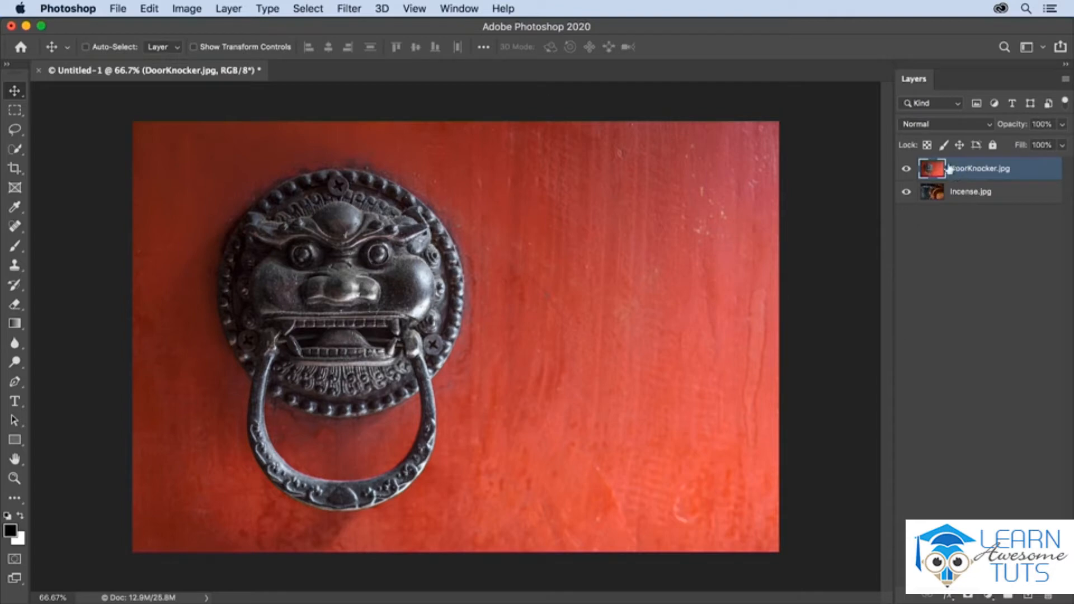
Check the Incense.jpg image beneath the DoorKnocker.jpg layer and add a layer mask to DoorKnocker.jpg.
click(906, 168)
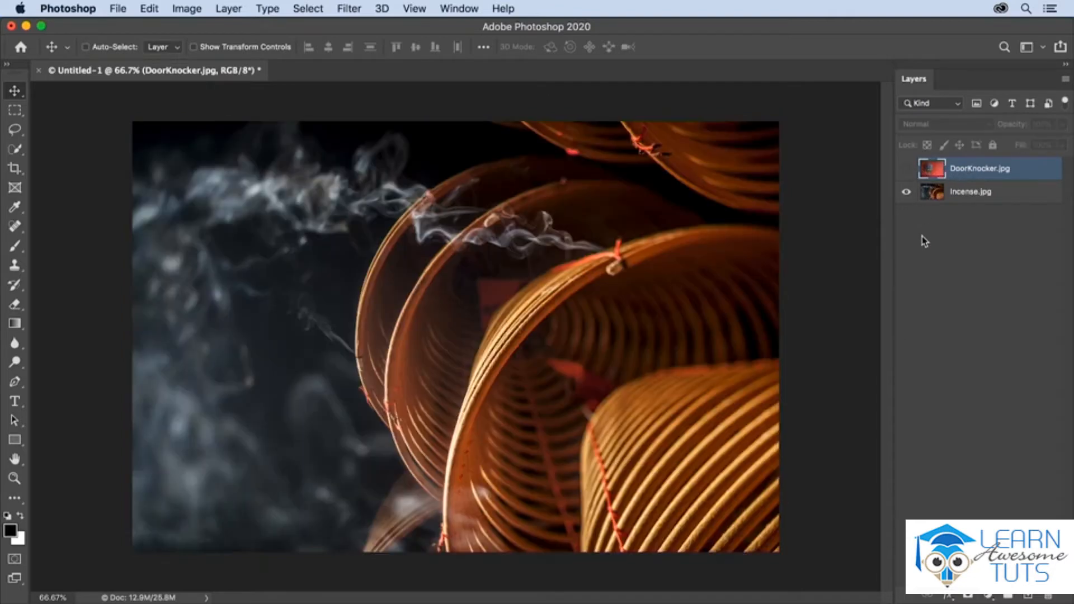
click(906, 168)
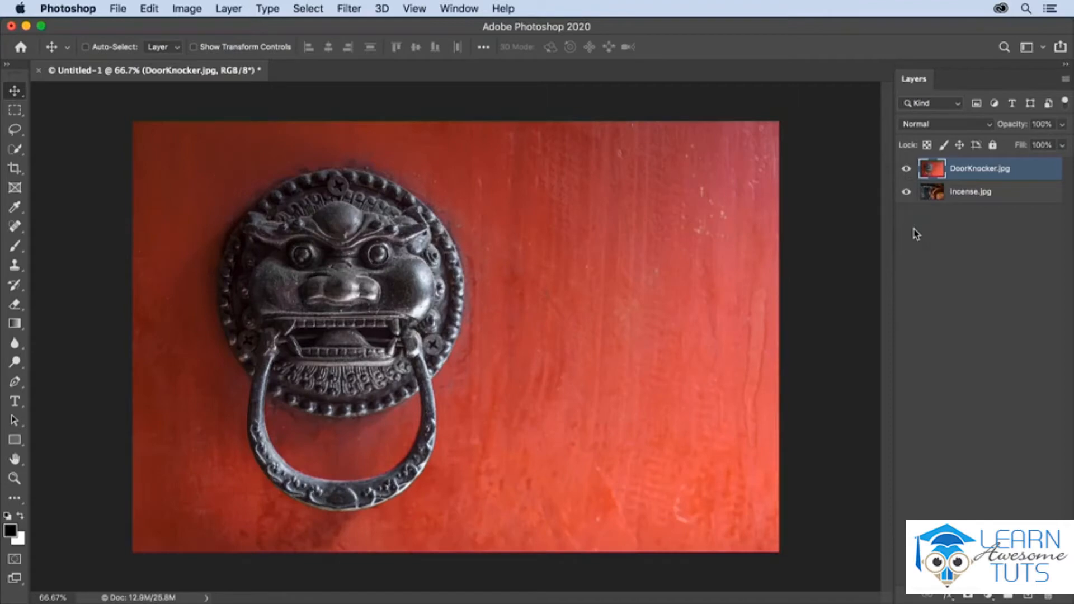
mouse_move(989, 170)
mouse_down()
mouse_move(983, 202)
mouse_move(987, 170)
mouse_up()
click(984, 195)
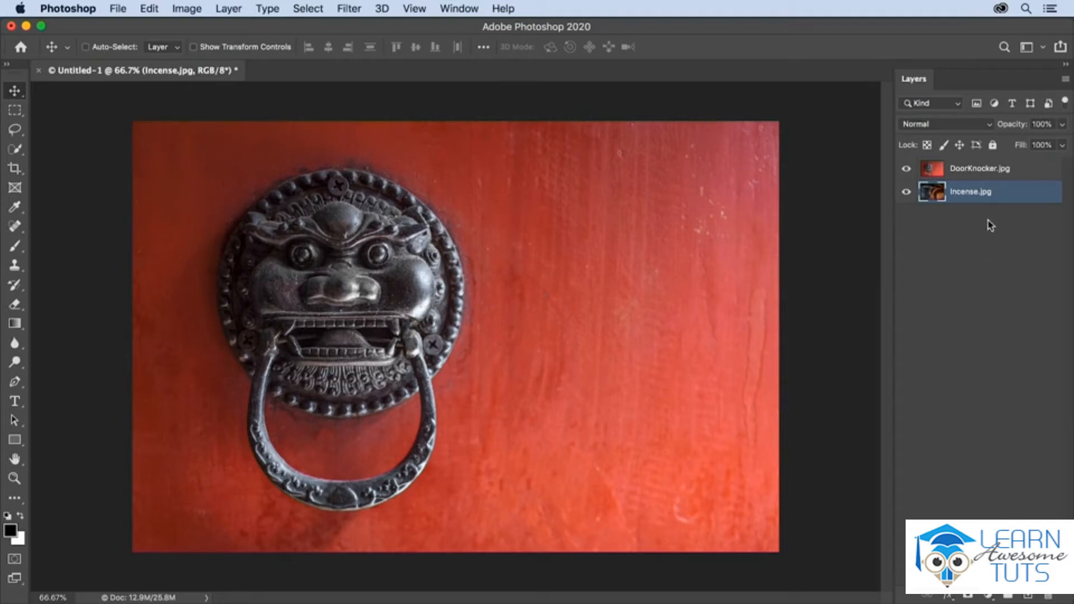
click(990, 170)
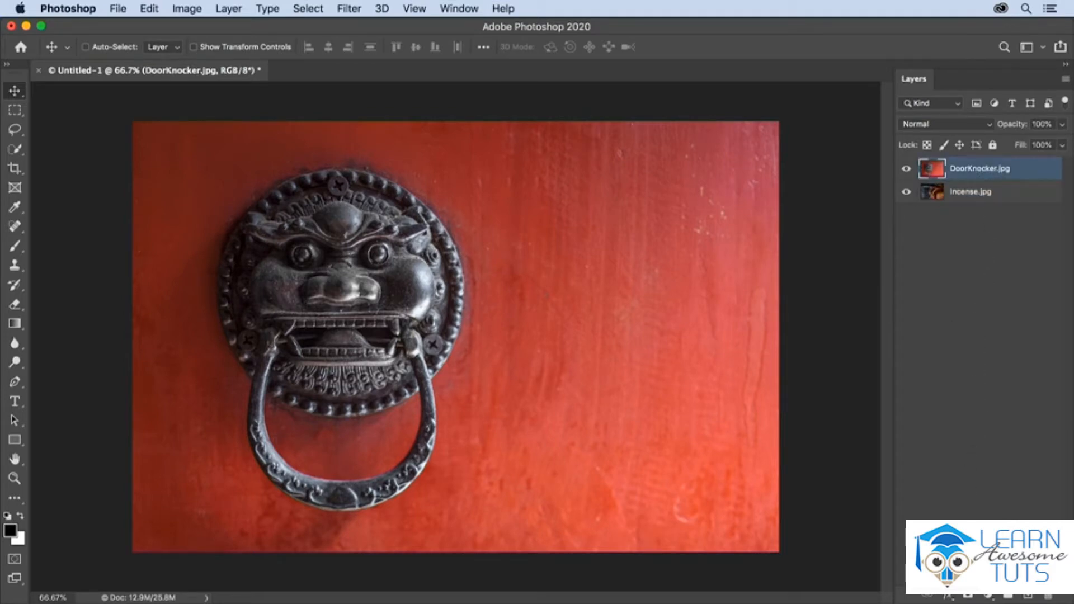
click(968, 596)
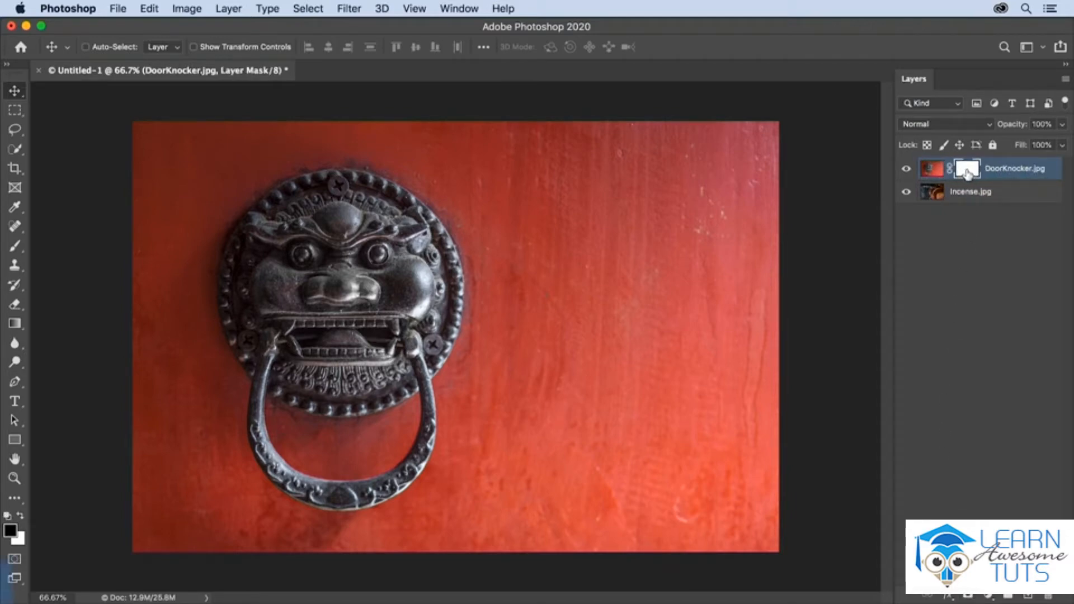
Activate the Gradient tool, reset it to its defaults, and restore the default white foreground and black background colors.
key(g)
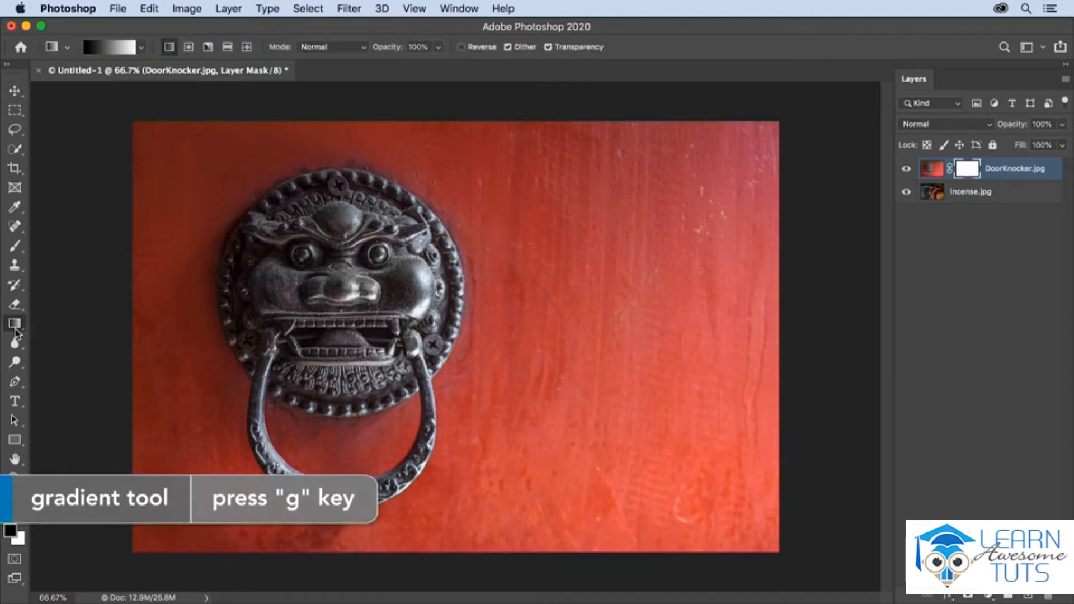
right_click(54, 50)
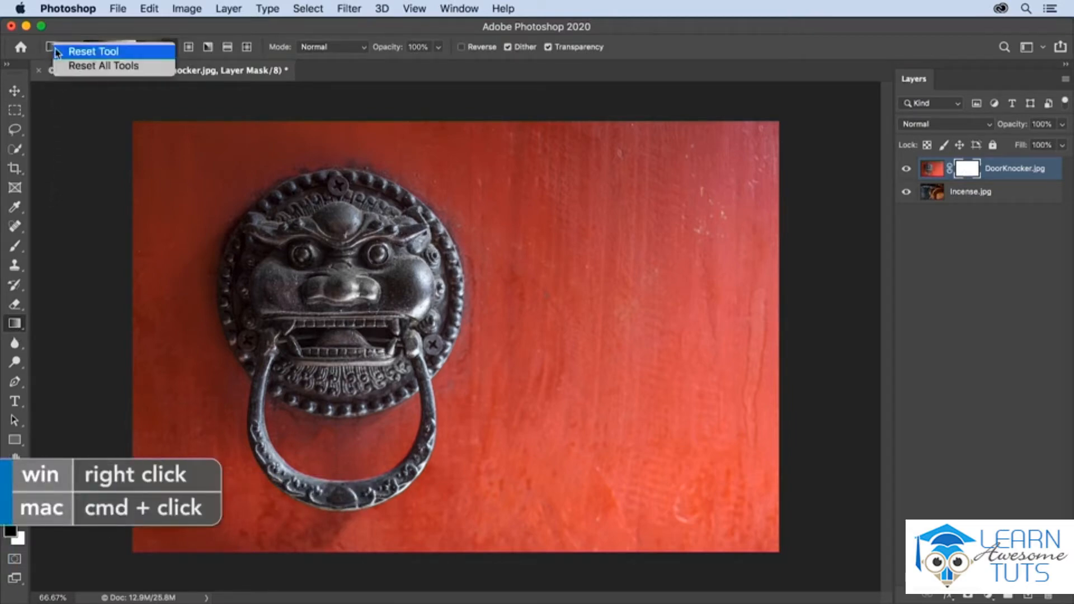
click(58, 52)
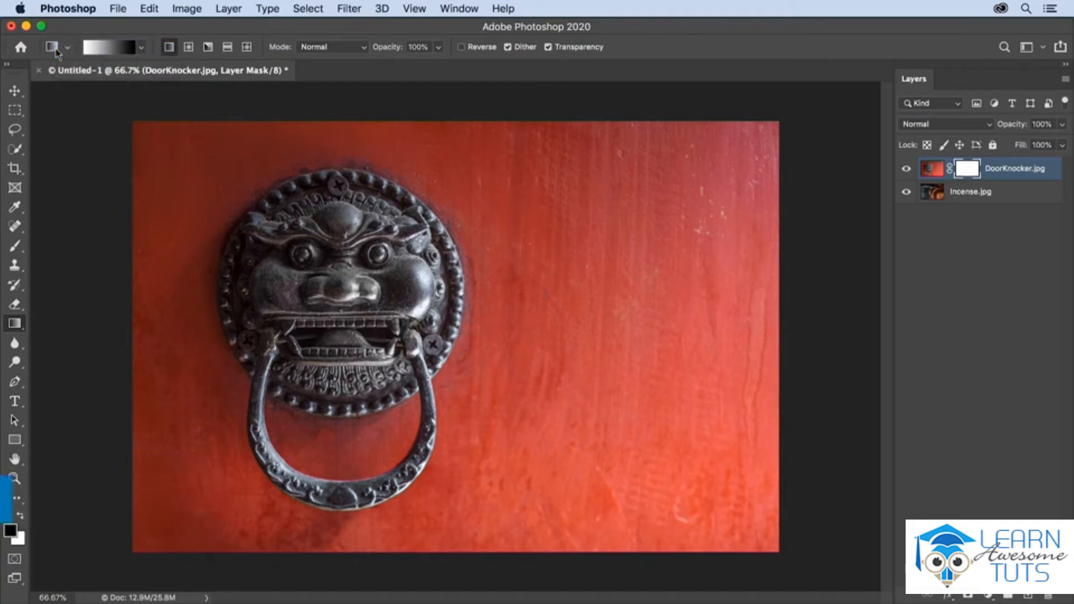
key(d)
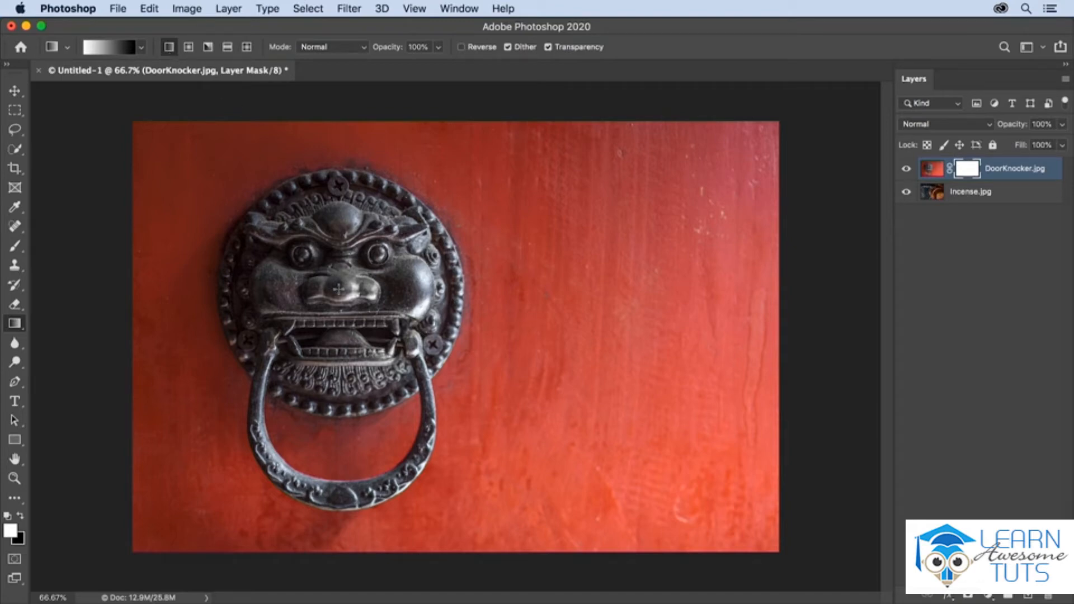
Try linear white-to-black gradients of different lengths, angles and directions on the DoorKnocker.jpg layer mask.
drag(338, 290, 419, 287)
drag(494, 287, 619, 289)
drag(628, 290, 628, 290)
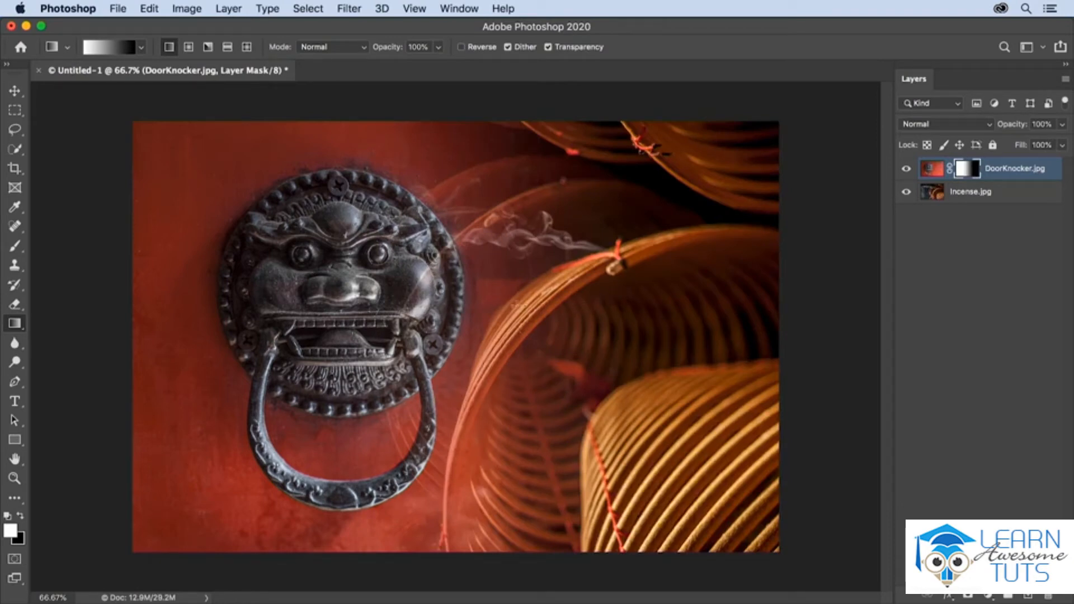
drag(474, 306, 501, 307)
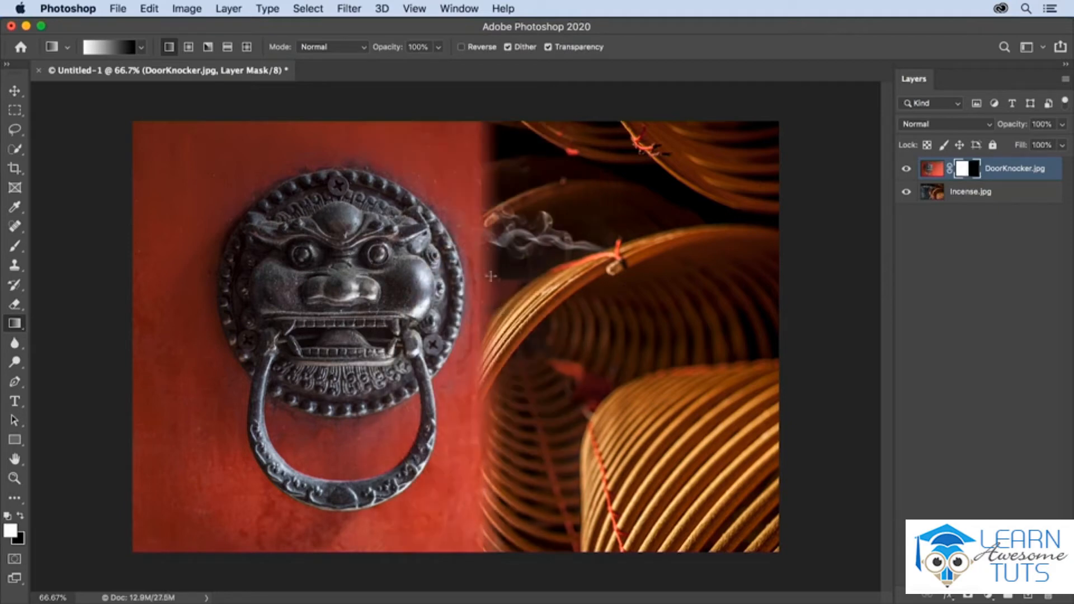
drag(218, 275, 673, 274)
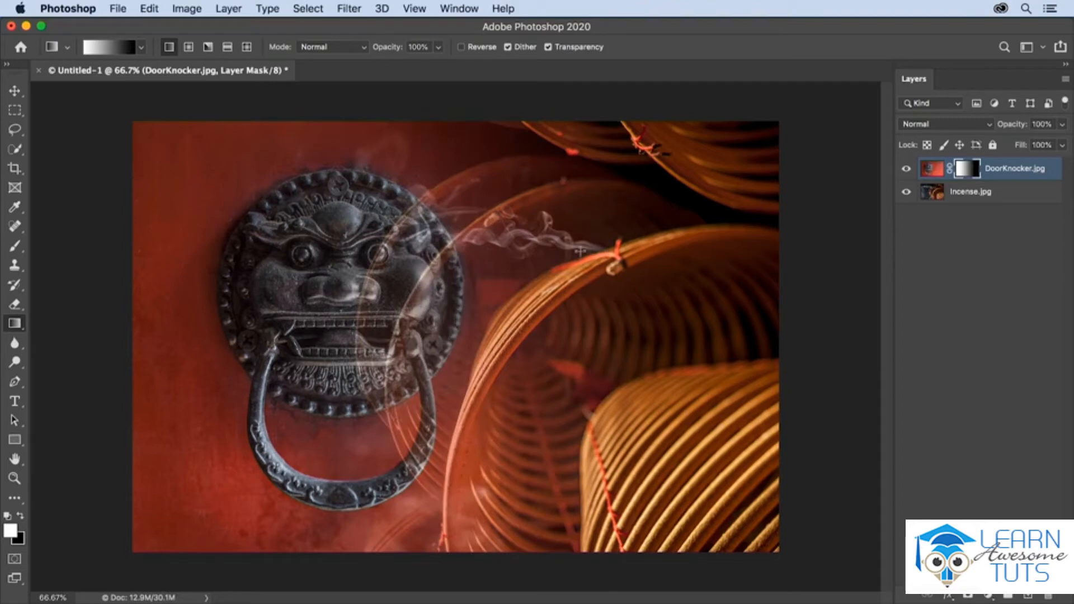
drag(541, 199, 338, 415)
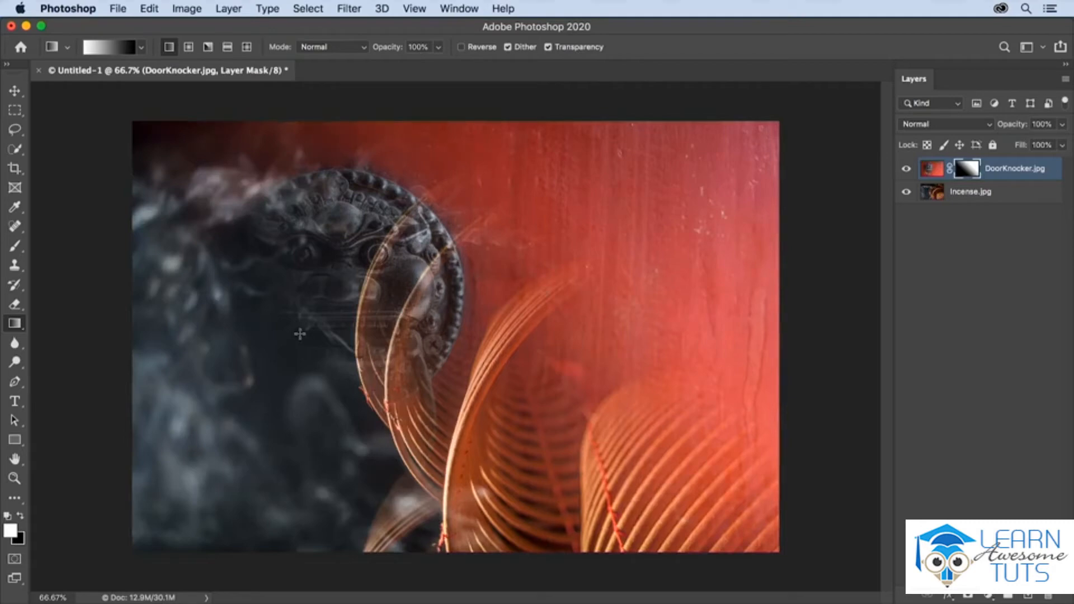
drag(555, 221, 304, 255)
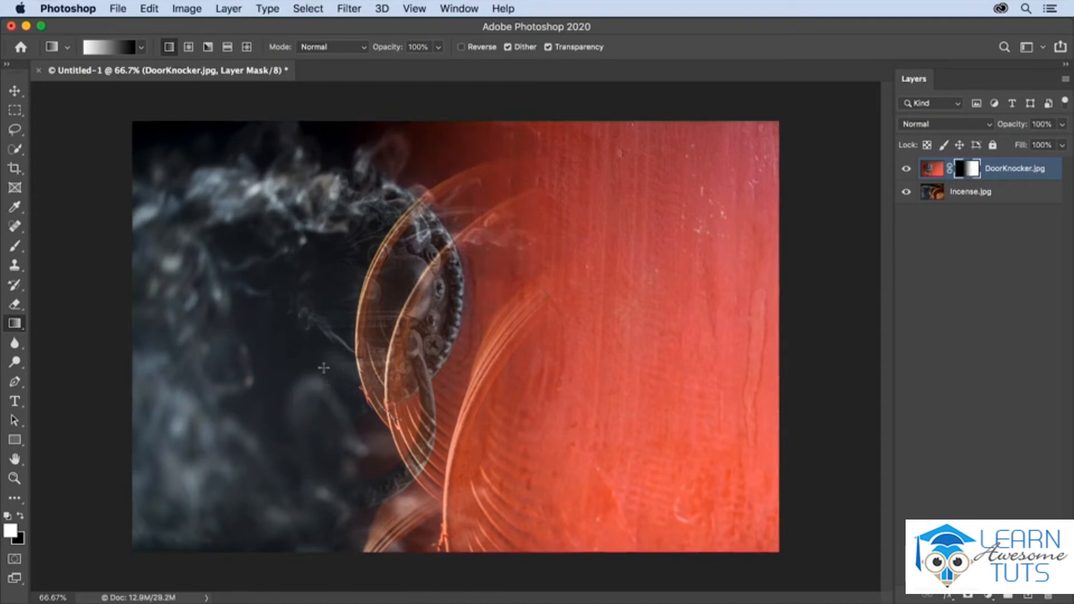
Show the layer mask's properties, invert the DoorKnocker.jpg mask, and invert it back.
click(458, 8)
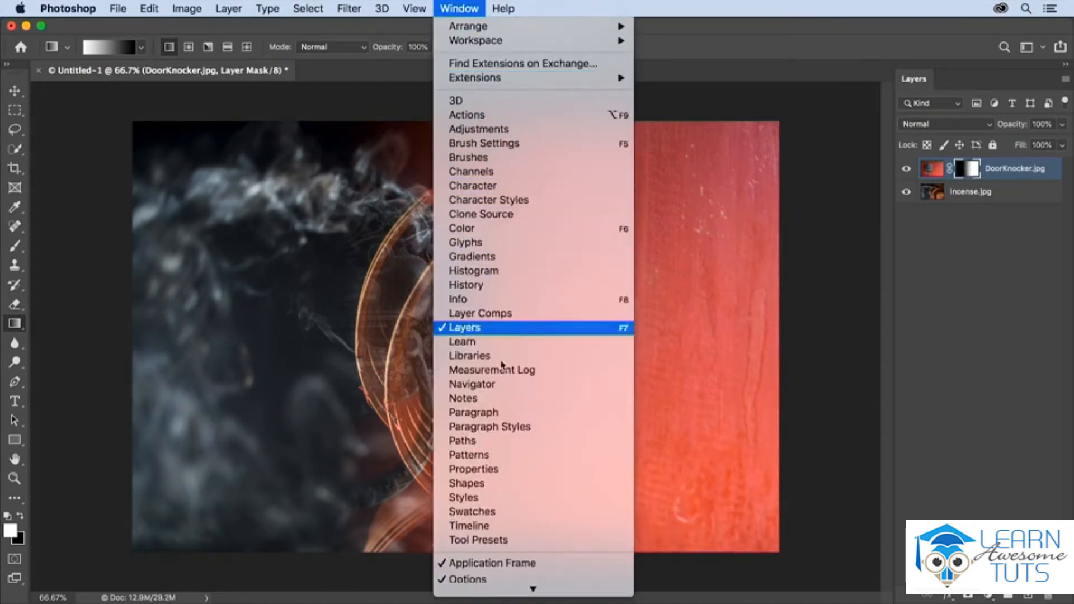
click(509, 470)
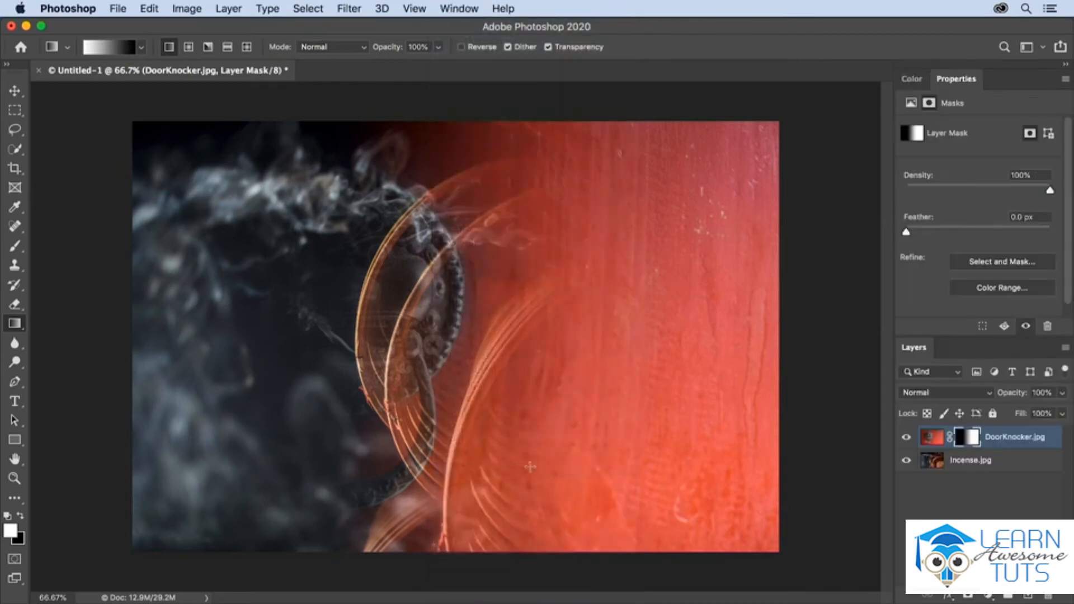
scroll(928, 290, down, 2)
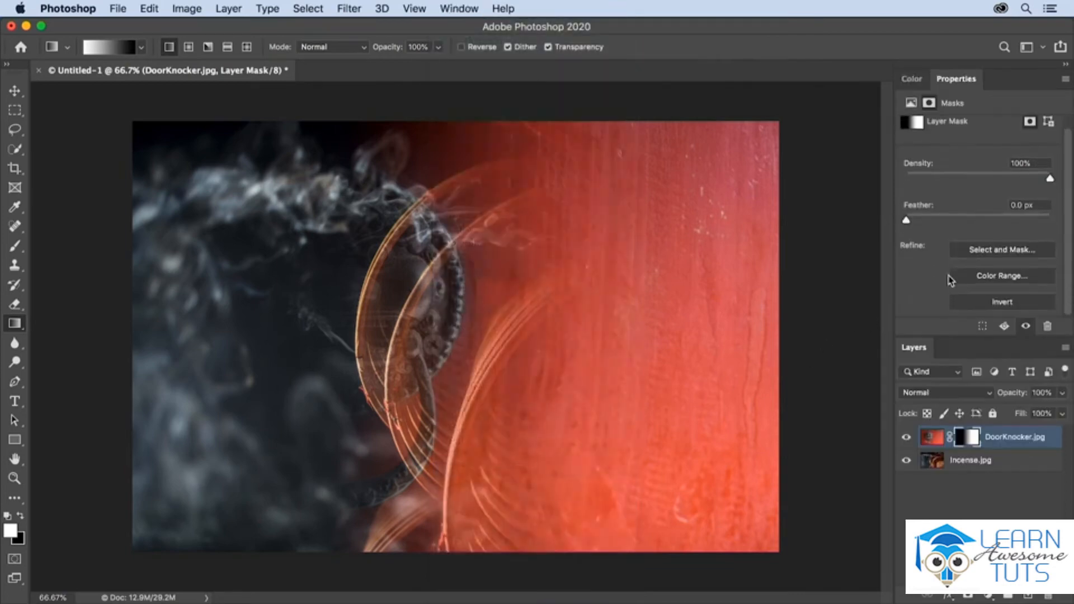
click(975, 306)
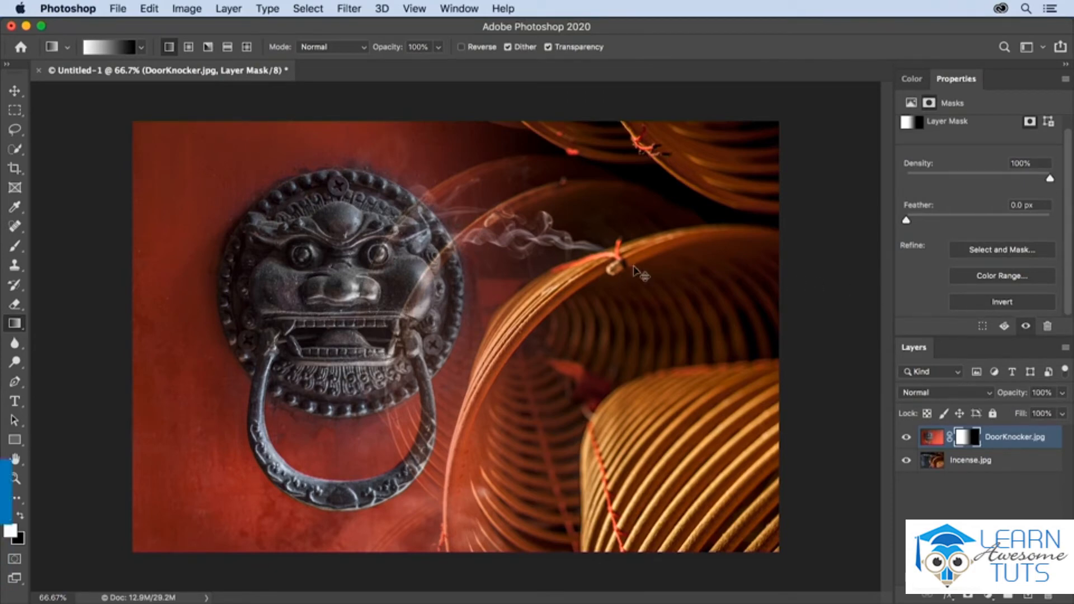
key(super+i)
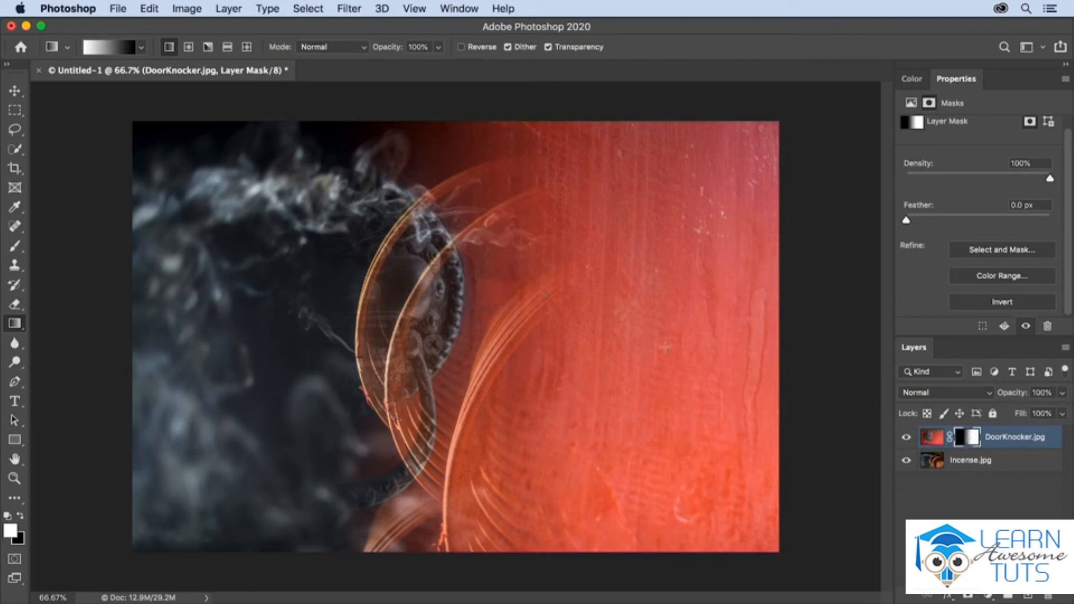
Try a radial gradient on the mask centred on the door knocker, followed by a reflected gradient across it.
click(189, 47)
drag(360, 293, 510, 412)
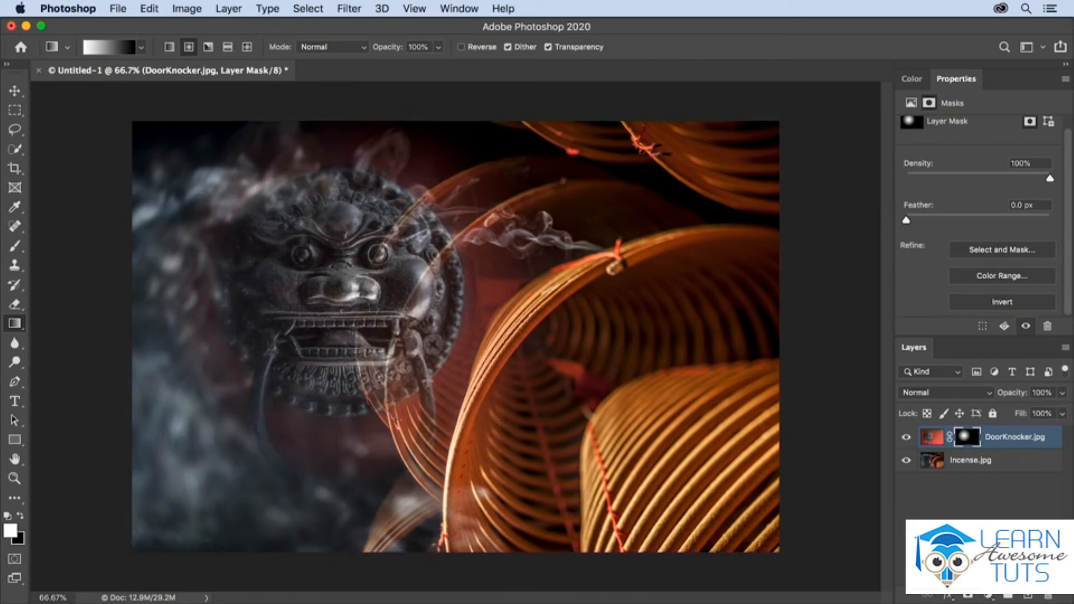
click(208, 48)
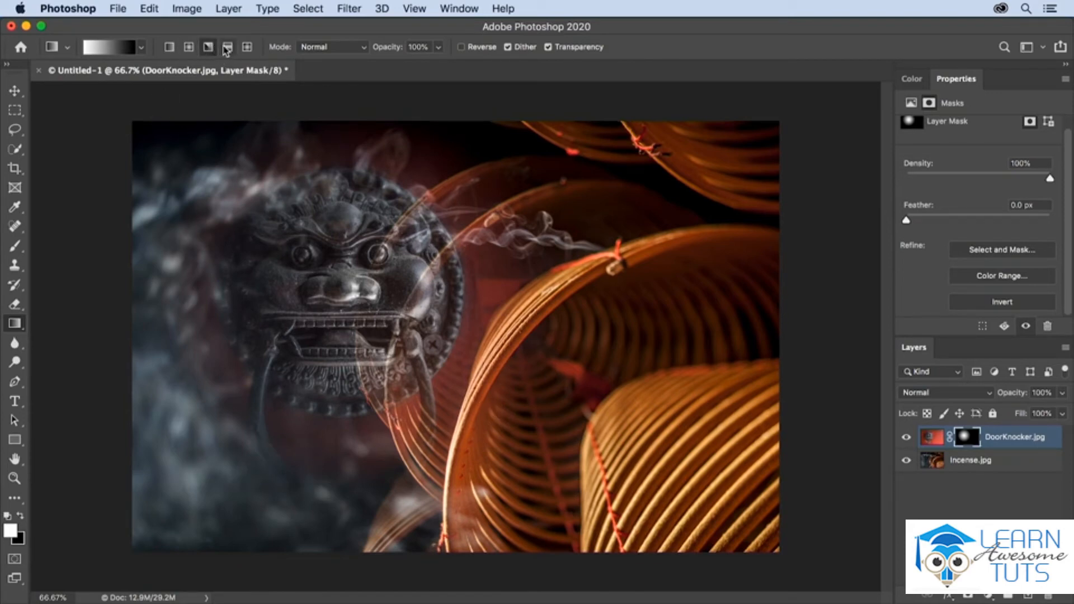
click(227, 47)
drag(315, 287, 496, 293)
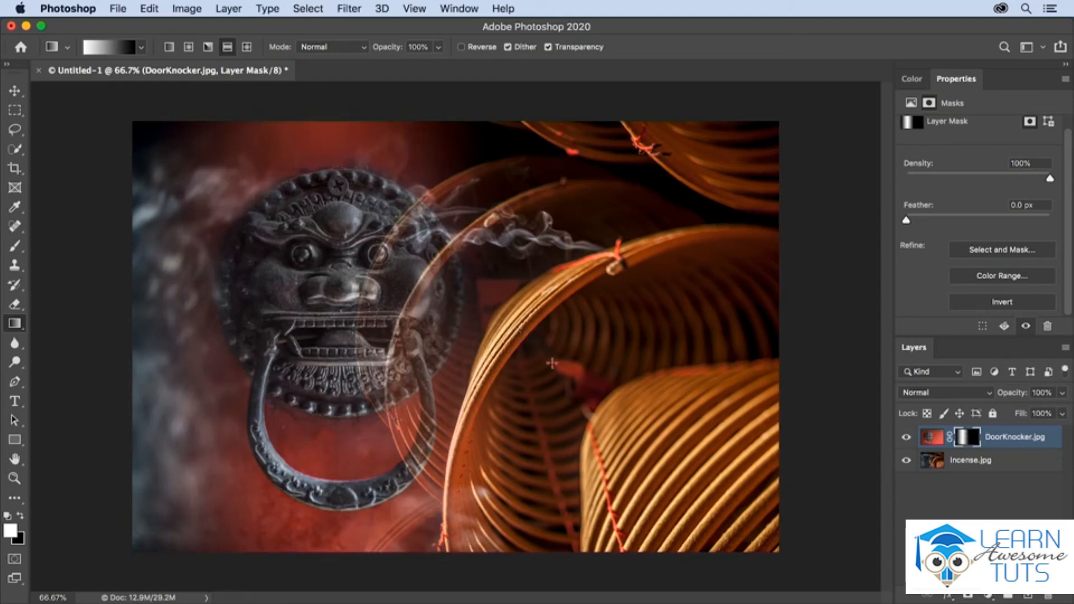
Unlink the DoorKnocker.jpg image from its mask, try moving the image alone down and to the left, and undo the move.
click(951, 439)
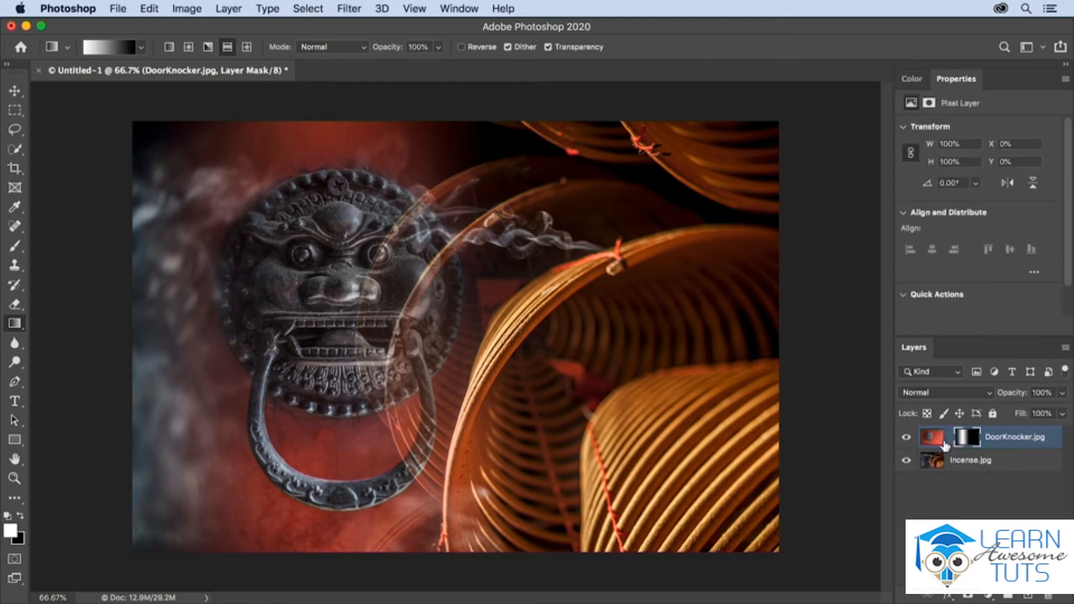
click(931, 439)
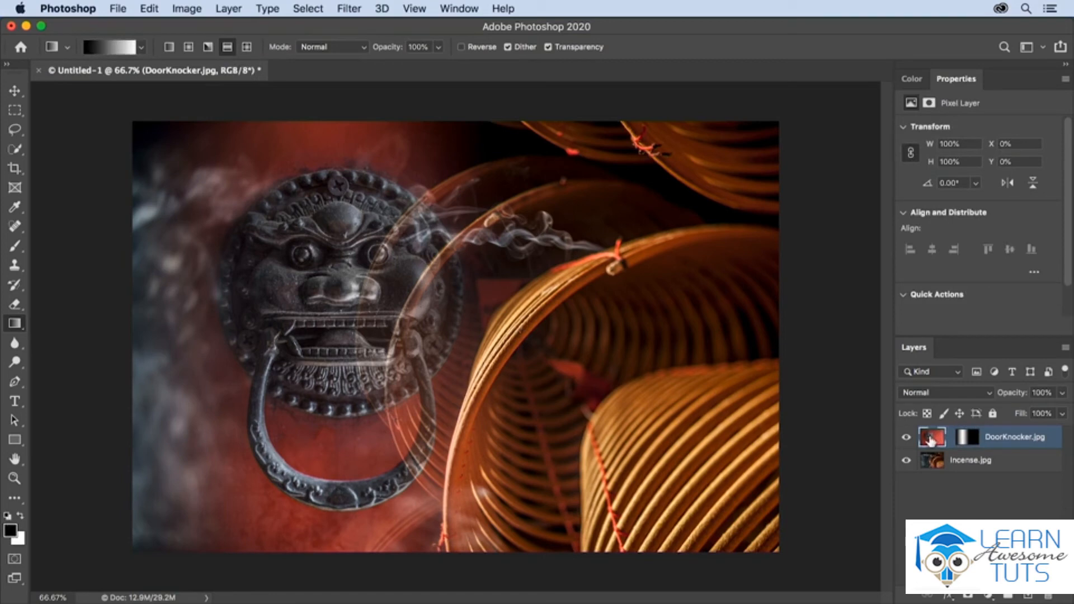
key(v)
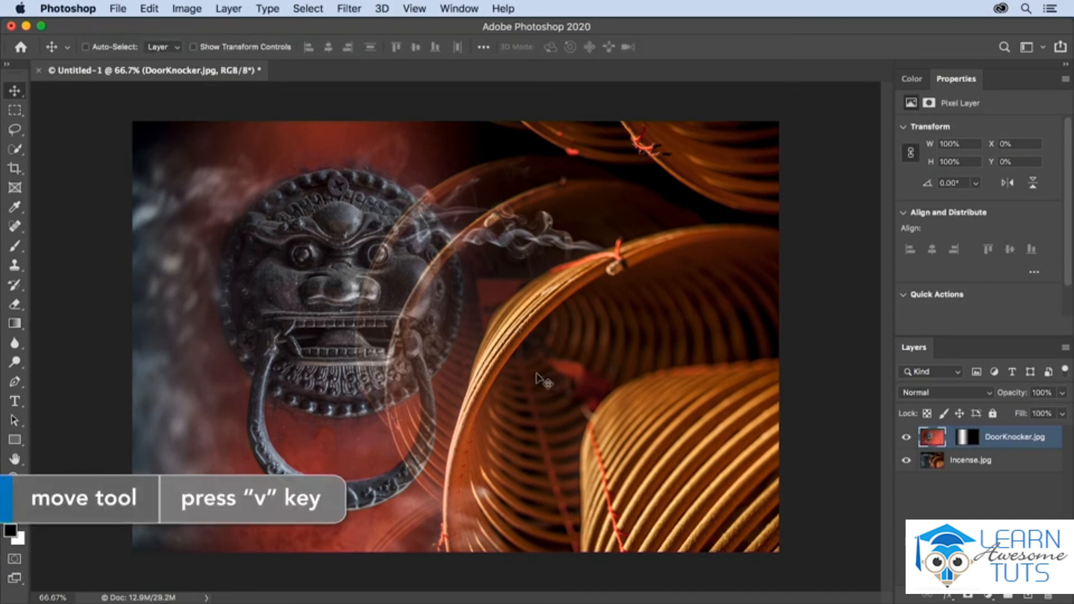
drag(535, 380, 479, 400)
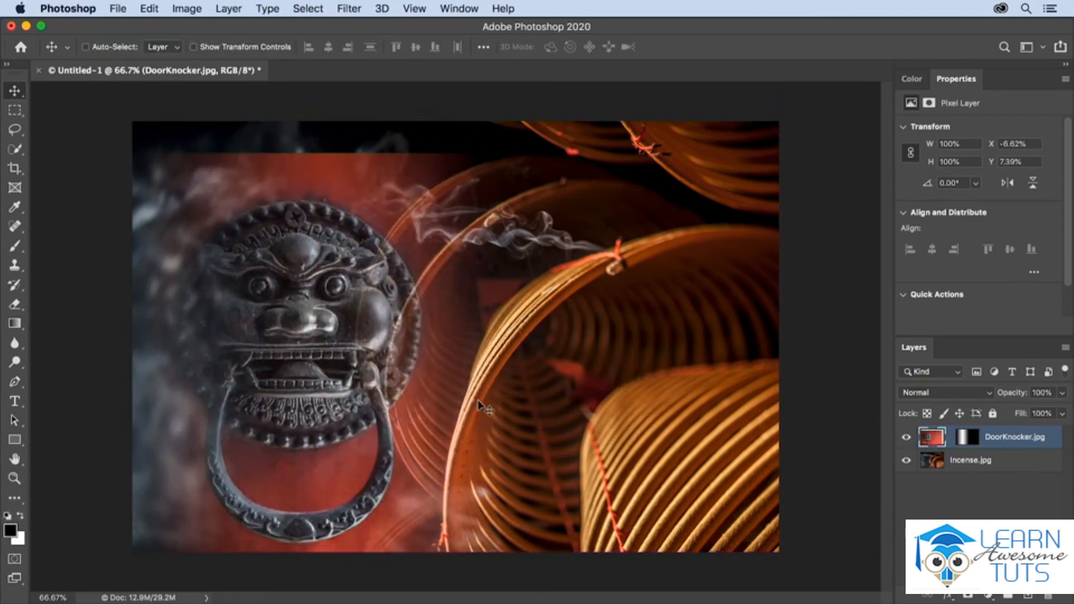
key(super+z)
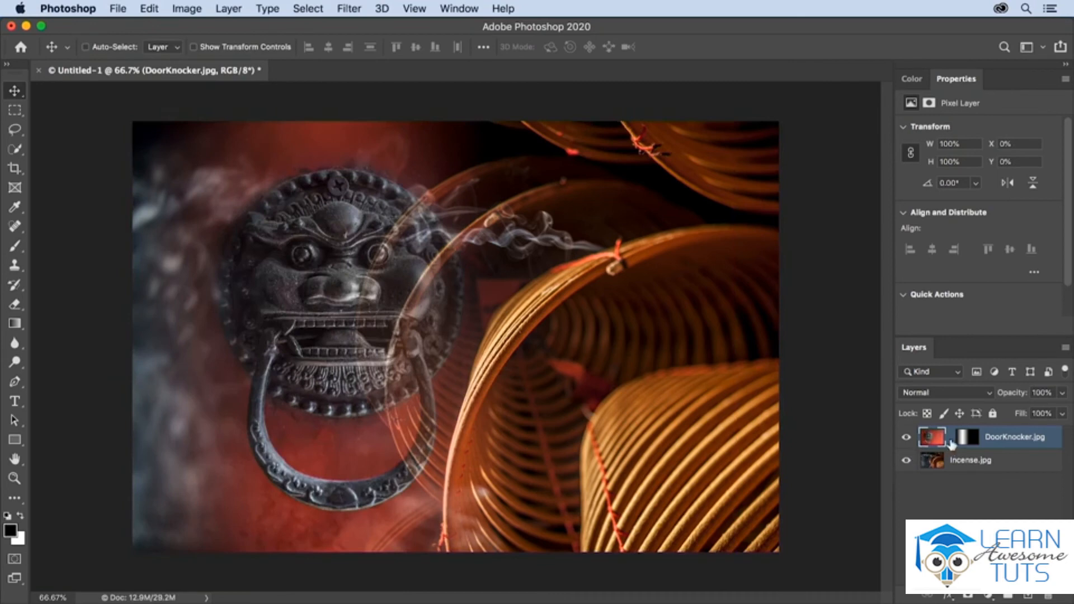
Try moving the DoorKnocker.jpg layer mask independently of its image and undo the move.
click(969, 443)
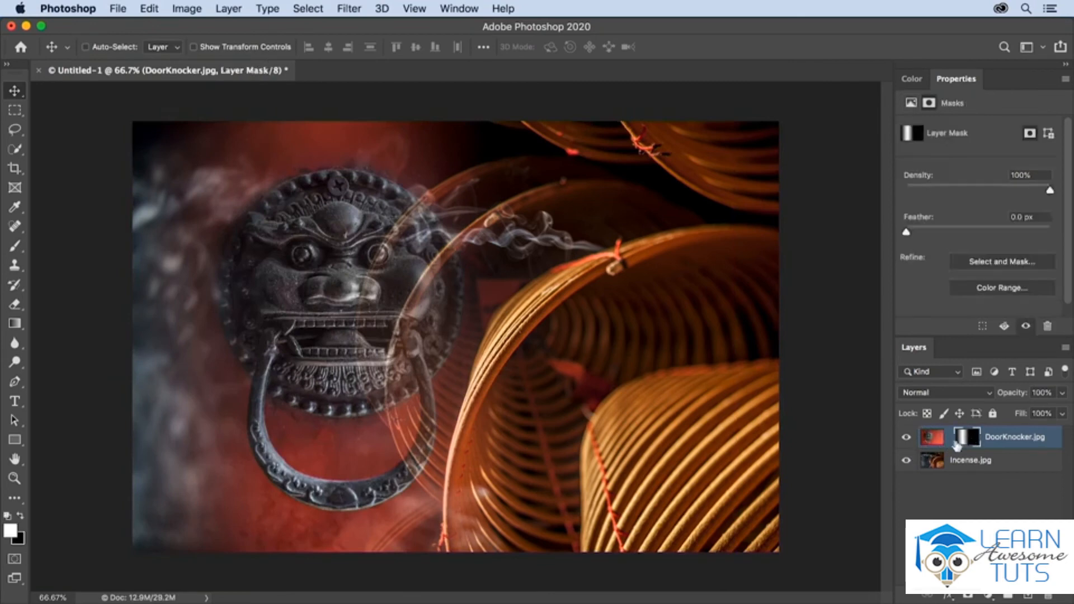
drag(453, 389, 402, 366)
drag(411, 425, 448, 451)
key(super+z)
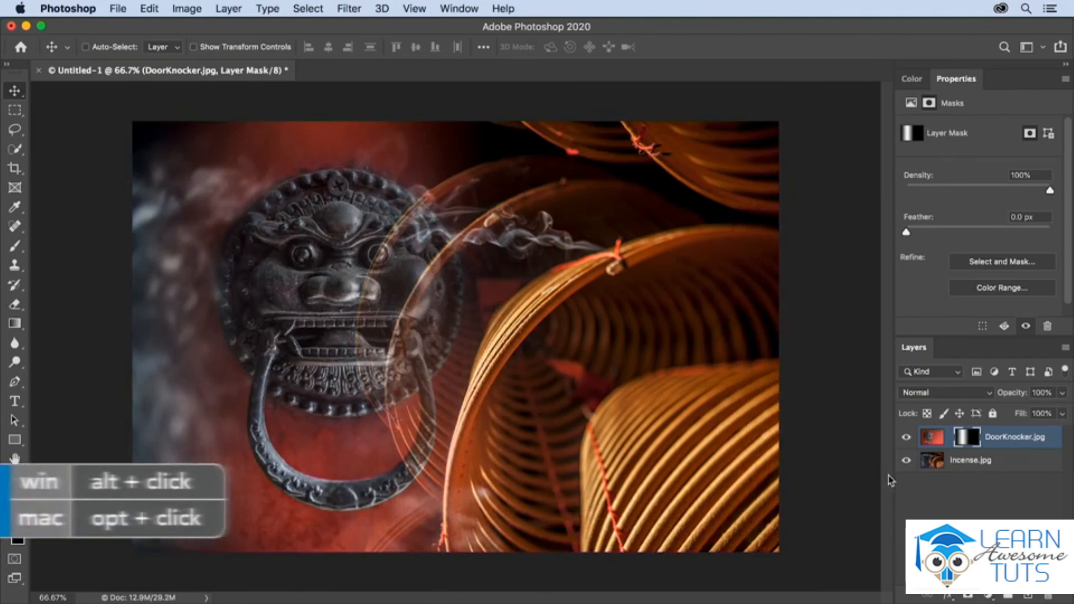
View the DoorKnocker.jpg mask on its own in the document, return to the composite, and toggle the layer off and on.
alt+click(970, 441)
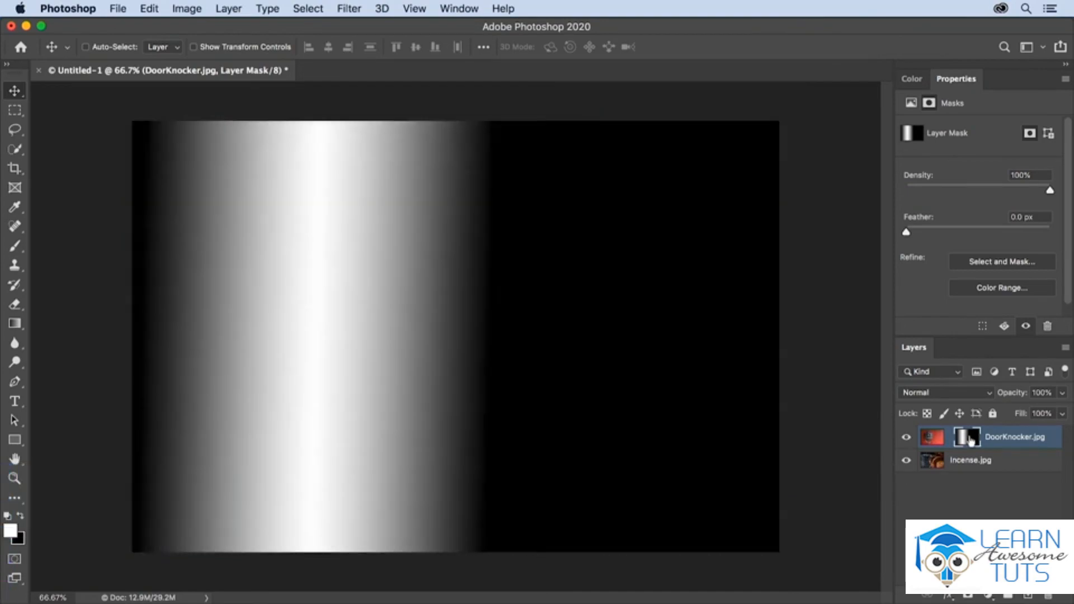
alt+click(970, 442)
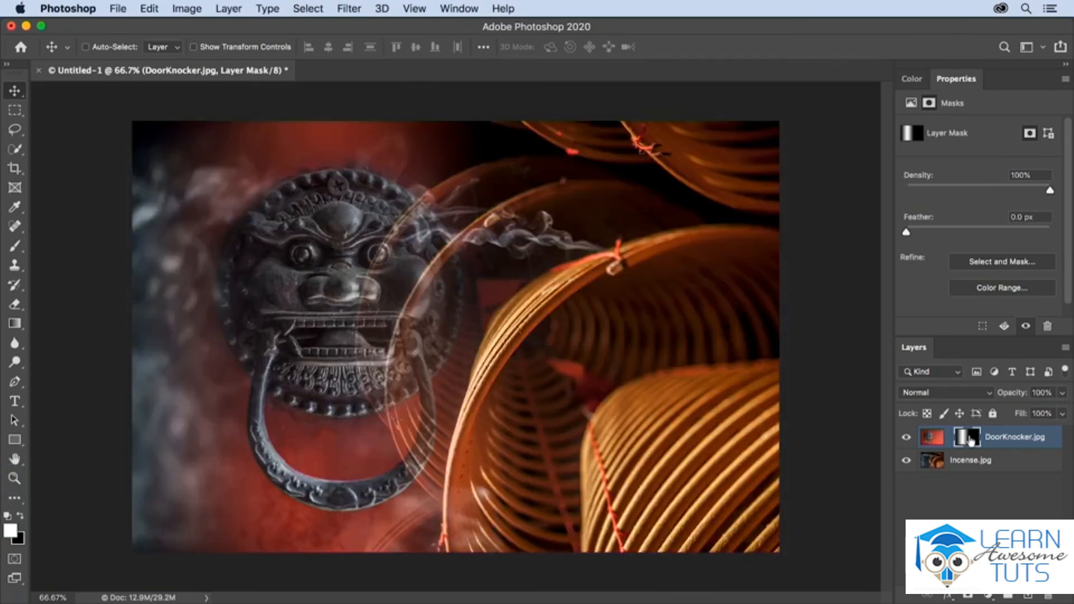
click(906, 439)
click(906, 439)
Replace the mask with a linear white-to-black gradient running from the door knocker rightward into the incense coils.
key(g)
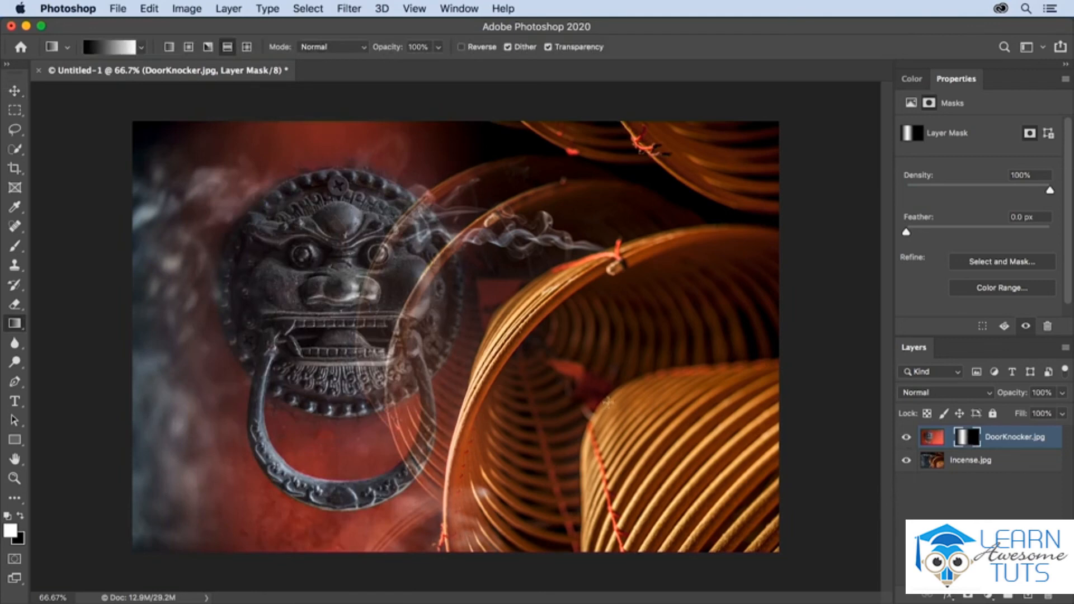
click(168, 47)
drag(329, 331, 618, 321)
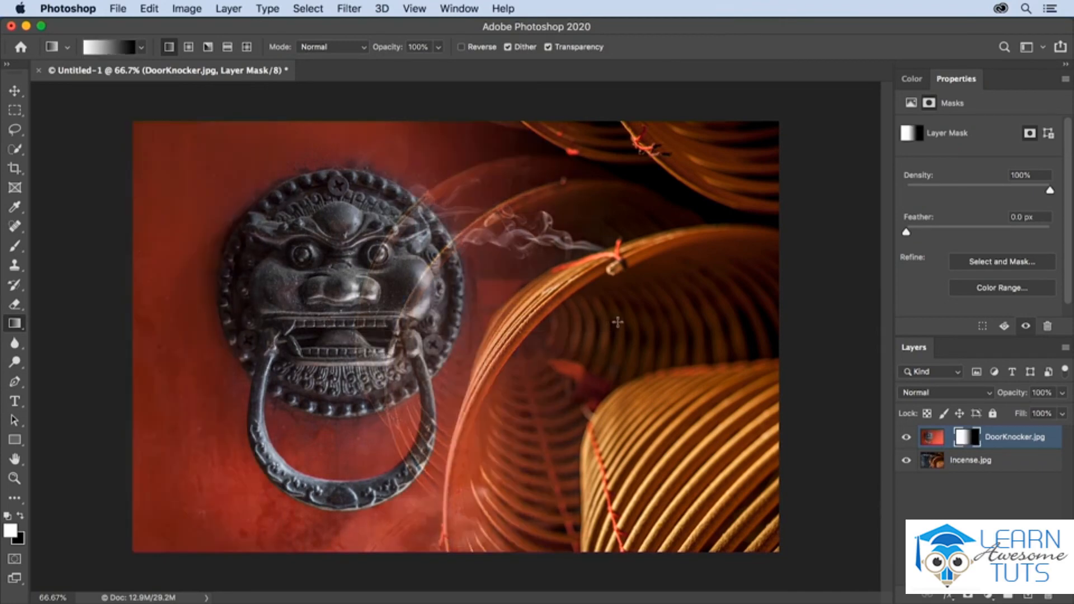